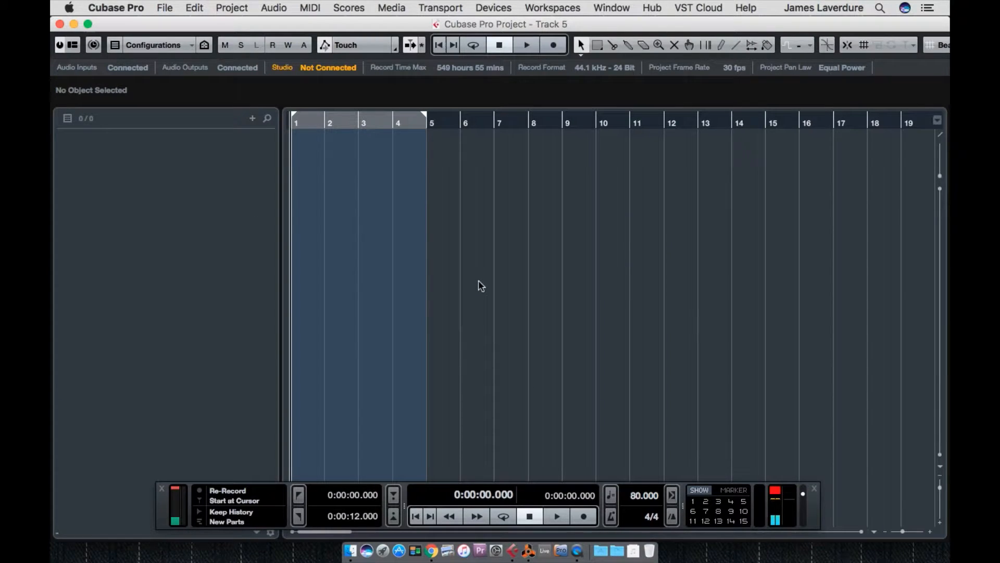
Switch to Cubase Pro and open the Reason ReWire channel list to try activating Mix L.
{"action": "key", "text": "super+Tab"}
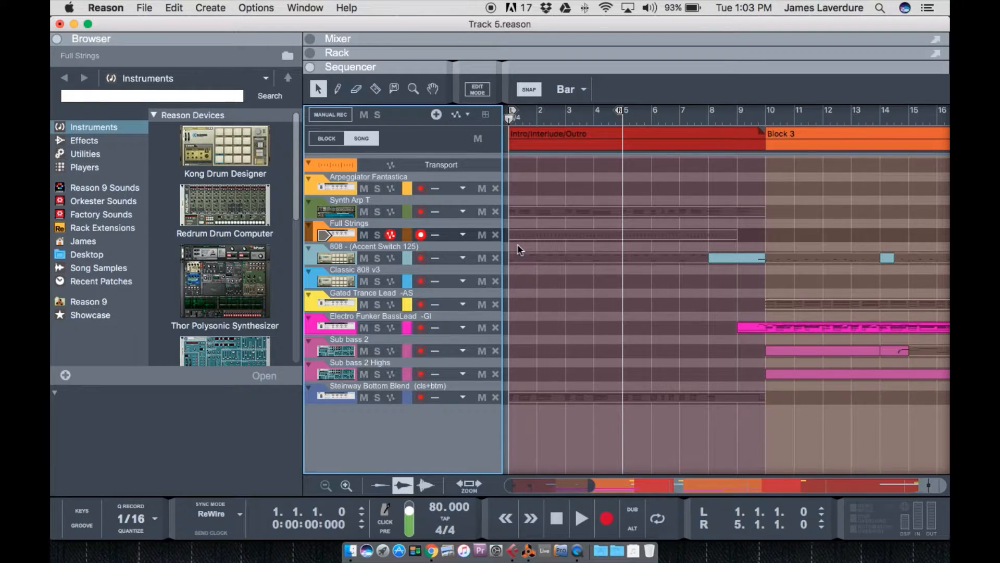
{"action": "key", "text": "super+Tab"}
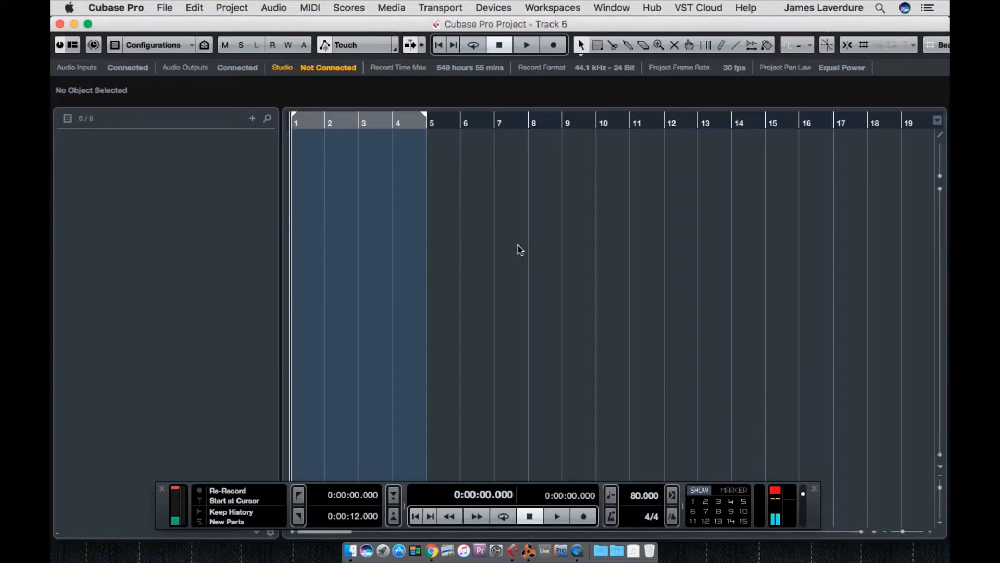
{"action": "left_click", "coordinate": [493, 8]}
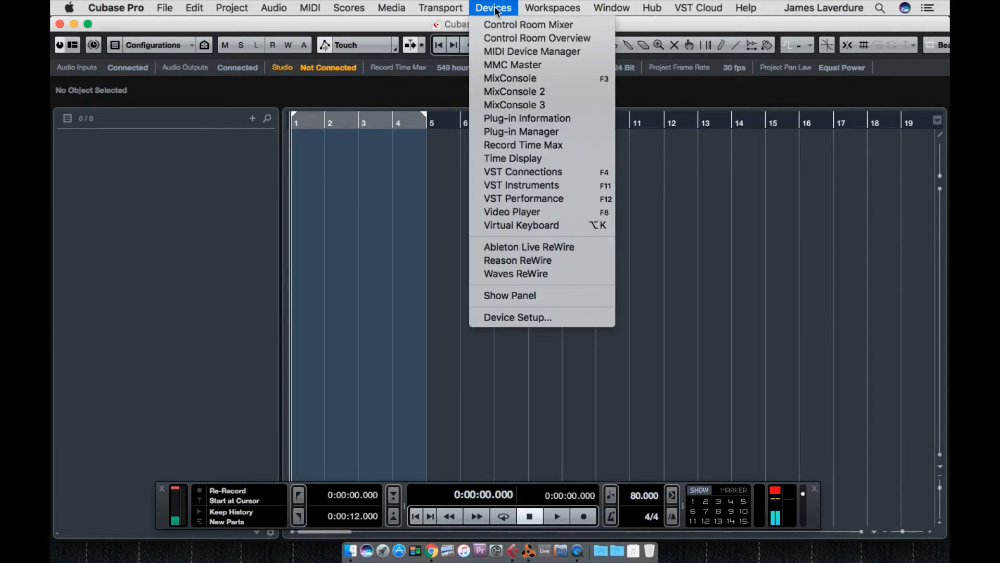
{"action": "left_click", "coordinate": [507, 261]}
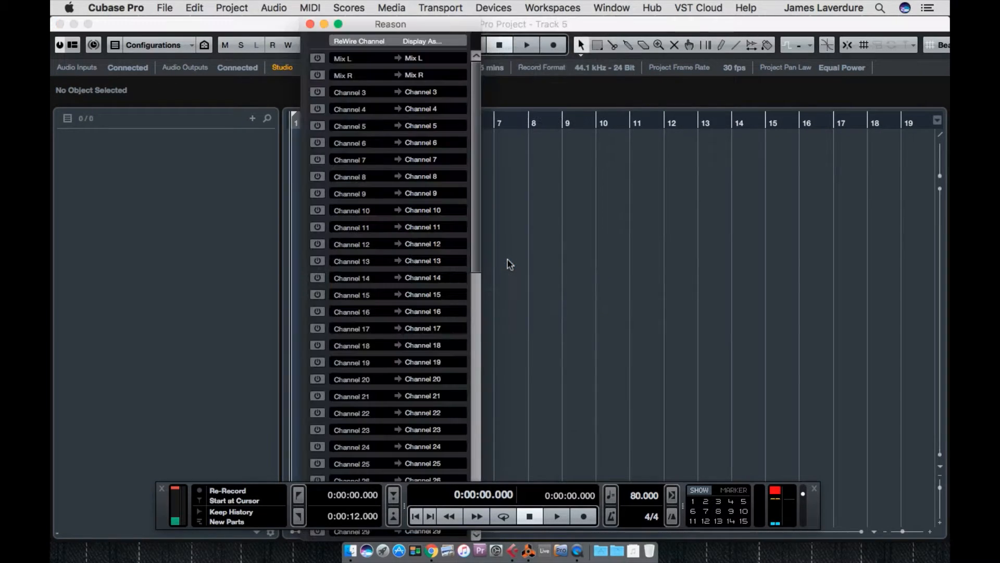
{"action": "left_click", "coordinate": [318, 58]}
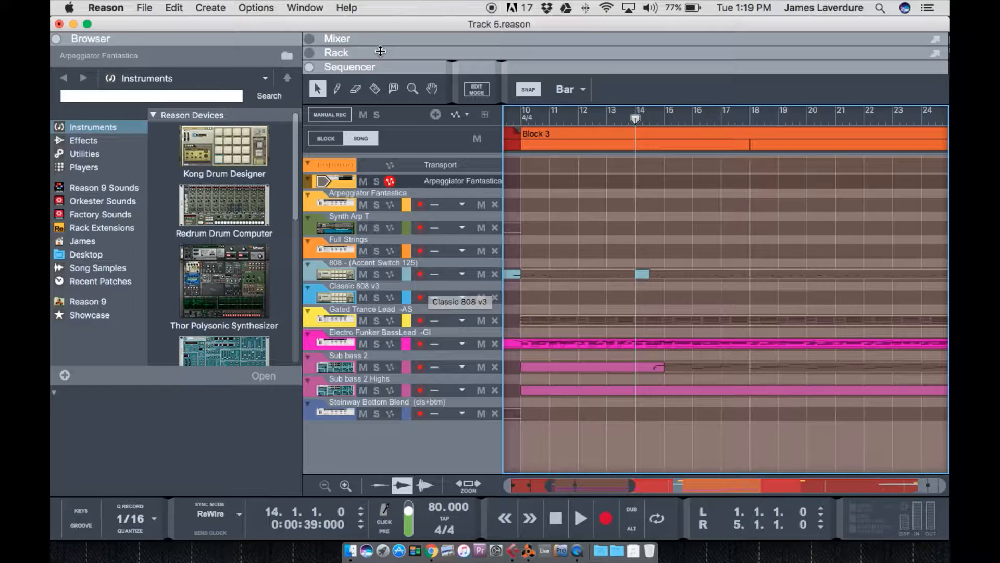
Examine the front and back of Reason's rack, including the cabling from the Master Section to the Hardware Interface audio outputs.
{"action": "double_click", "coordinate": [382, 53]}
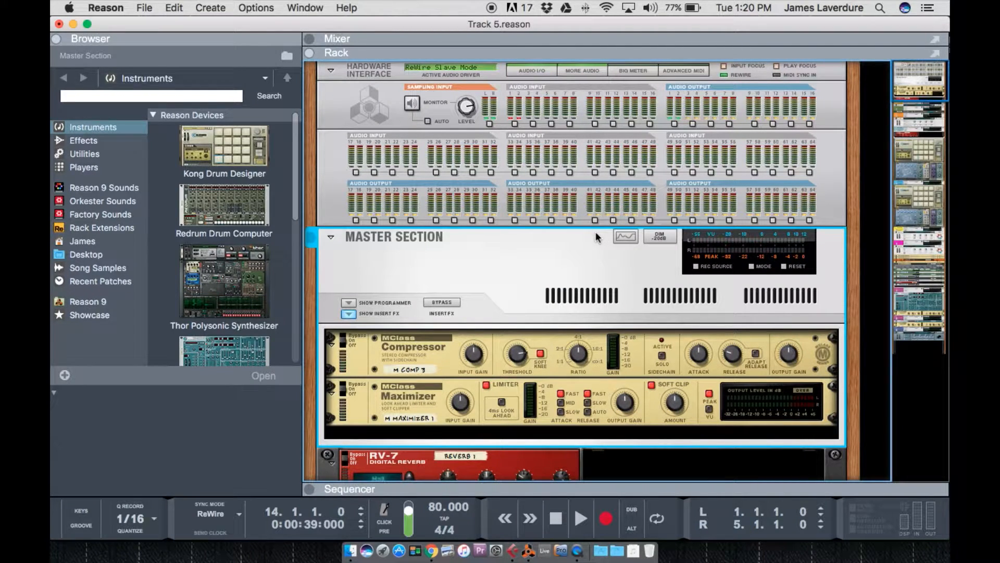
{"action": "key", "text": "Tab"}
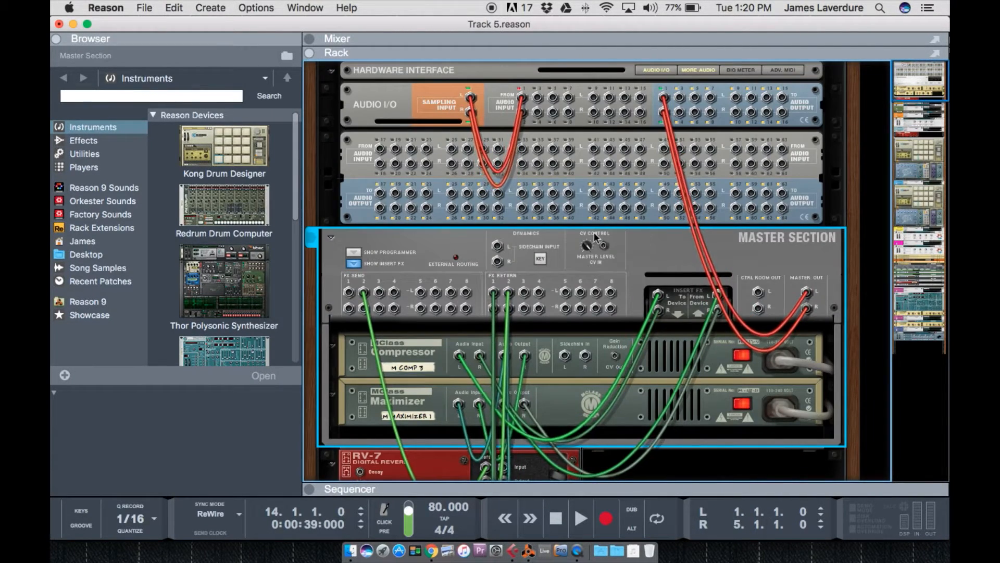
{"action": "key", "text": "Tab"}
{"action": "scroll", "coordinate": [489, 234], "scroll_direction": "down", "scroll_amount": 15}
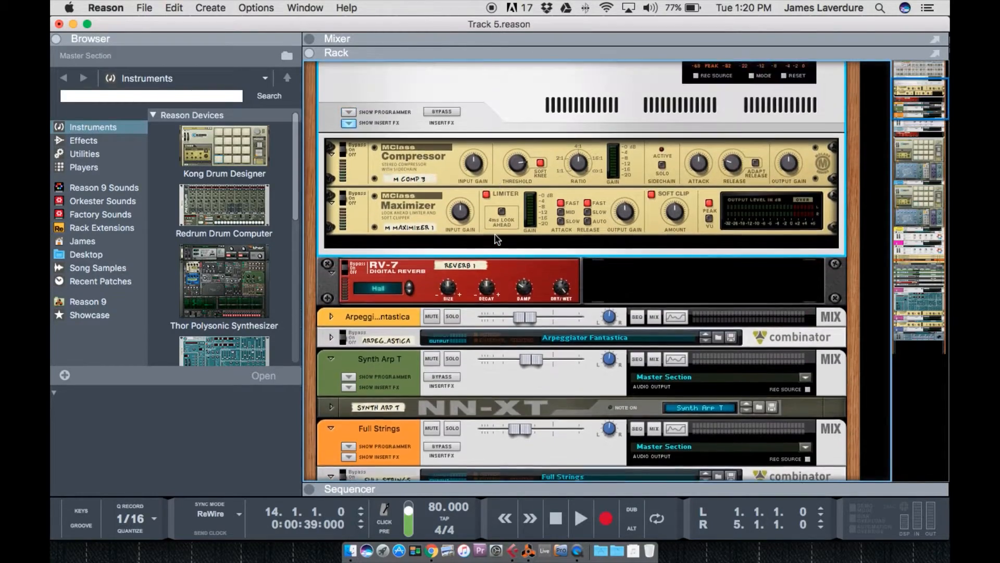
{"action": "scroll", "coordinate": [495, 238], "scroll_direction": "up", "scroll_amount": 20}
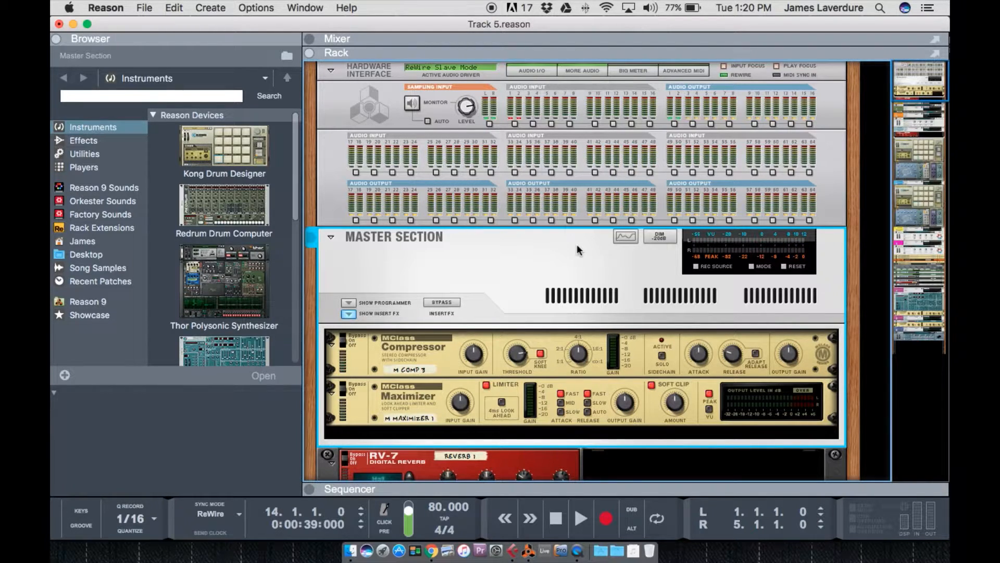
{"action": "key", "text": "Tab"}
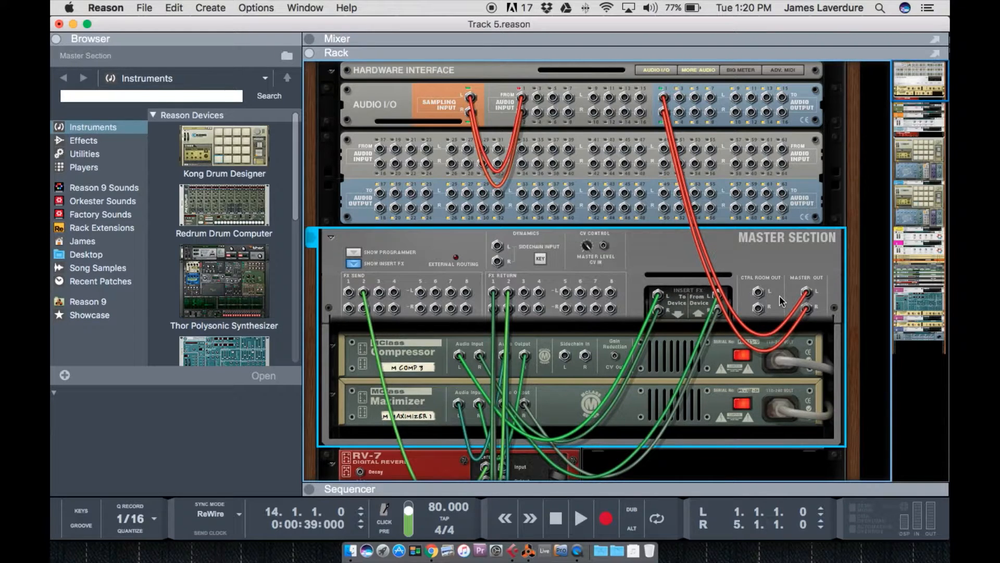
Switch to Cubase Pro and activate the Mix L and Mix R pair in the Reason ReWire channel list.
{"action": "key", "text": "super+Tab"}
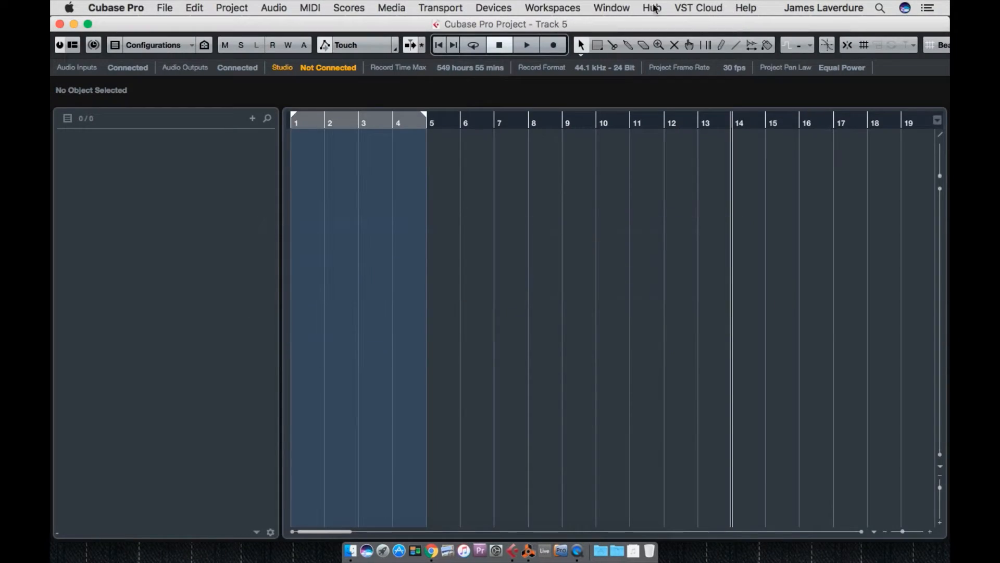
{"action": "left_click", "coordinate": [500, 5]}
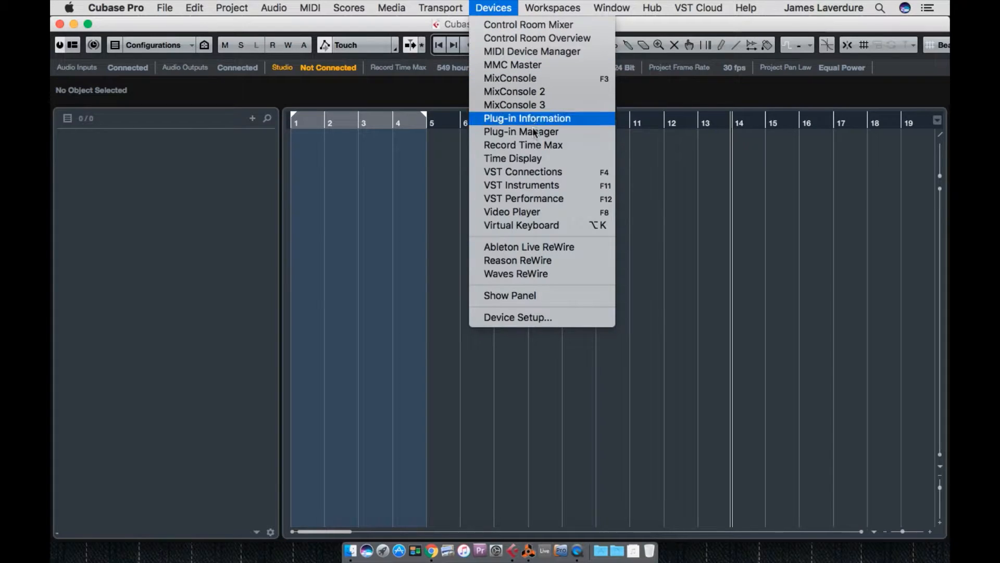
{"action": "left_click", "coordinate": [554, 259]}
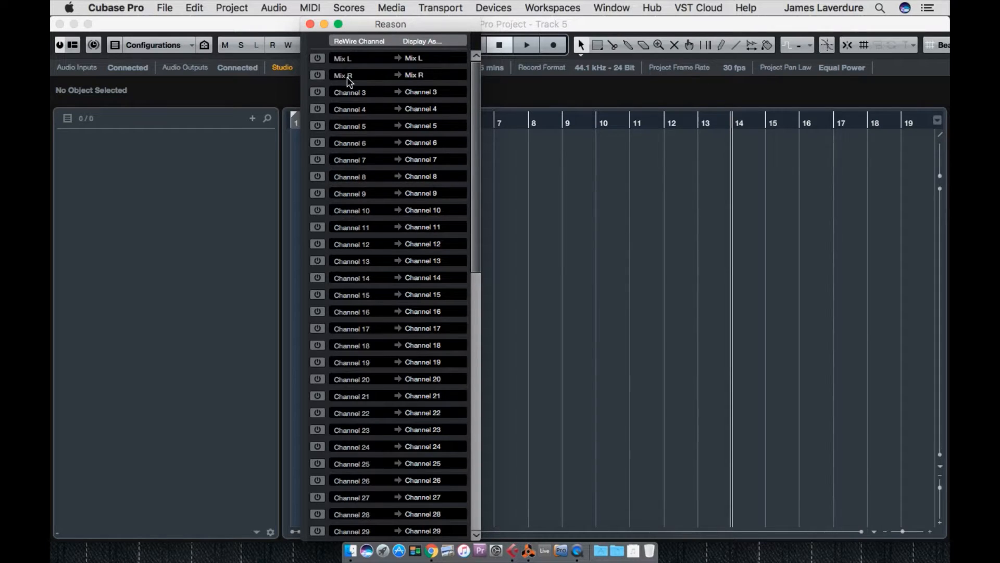
{"action": "left_click", "coordinate": [318, 58]}
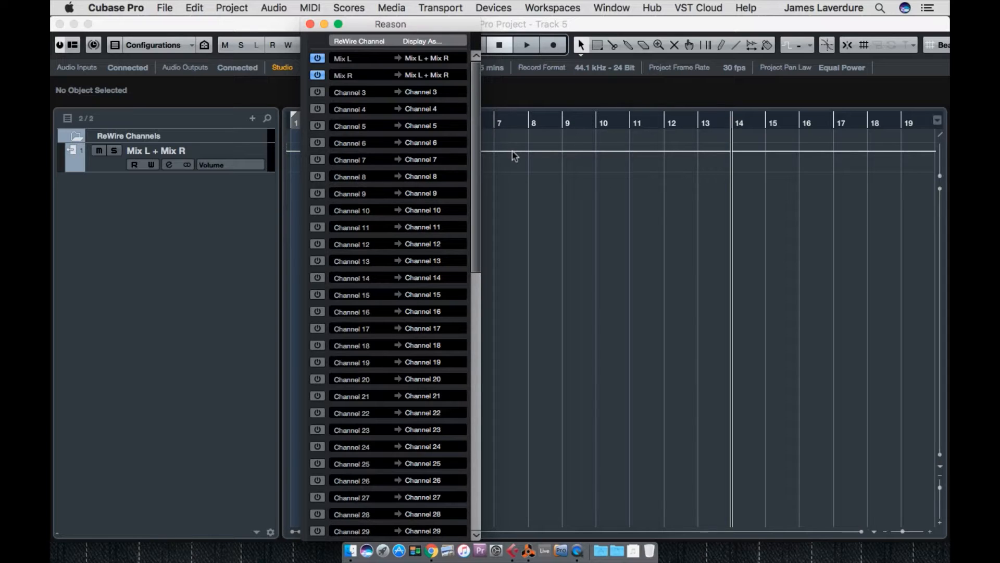
Play the project from Cubase Pro to check the ReWire link, switch to Reason's sequencer and stop playback.
{"action": "key", "text": "space"}
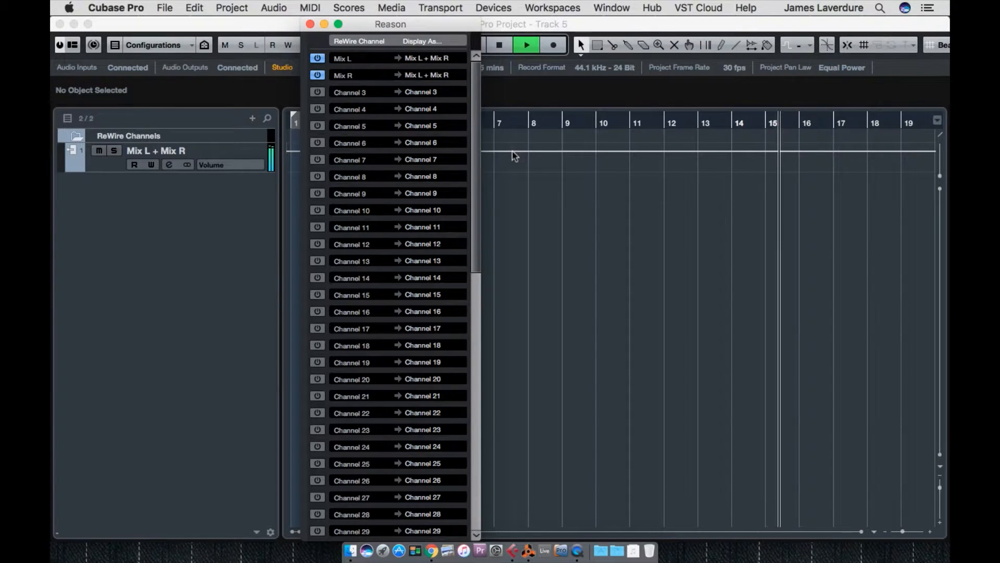
{"action": "key", "text": "super+Tab"}
{"action": "key", "text": "super+Tab"}
{"action": "key", "text": "super+Tab"}
{"action": "key", "text": "super+shift+Tab"}
{"action": "key", "text": "super+shift+Tab"}
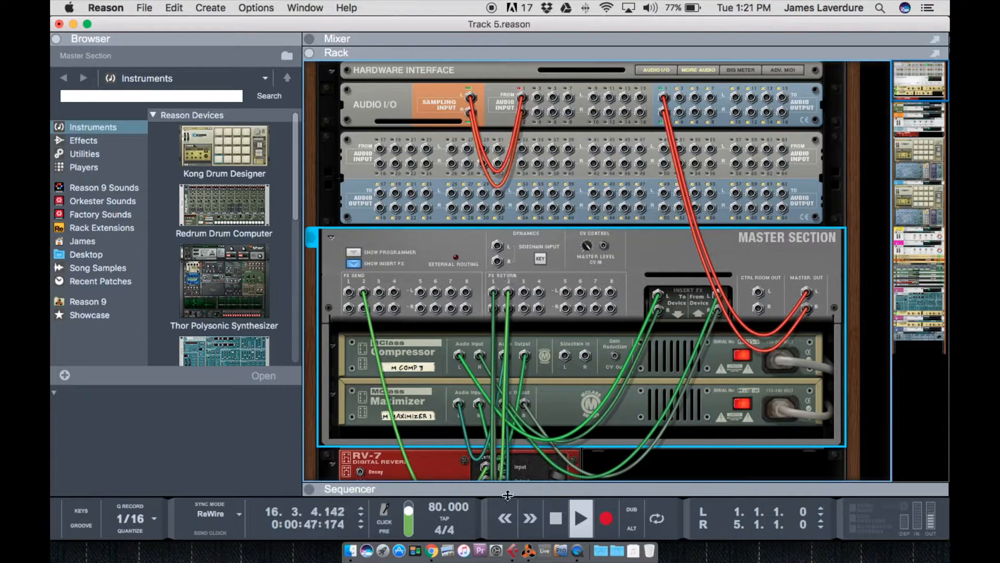
{"action": "left_click", "coordinate": [508, 493]}
{"action": "key", "text": "space"}
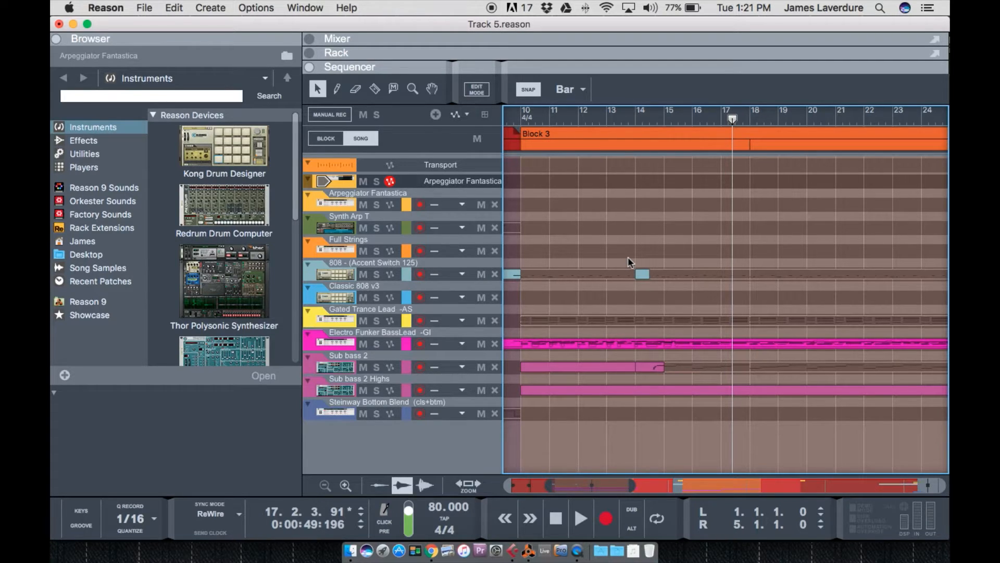
Bring up Reason's rack, switch back to Cubase Pro and activate Reason ReWire channels 3 to 8.
{"action": "left_click", "coordinate": [382, 52]}
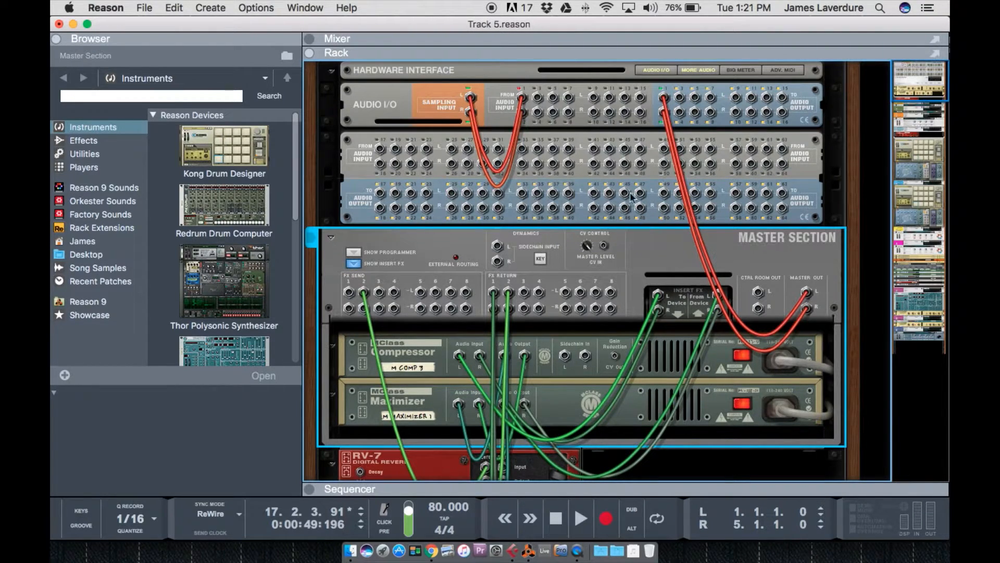
{"action": "key", "text": "super+Tab"}
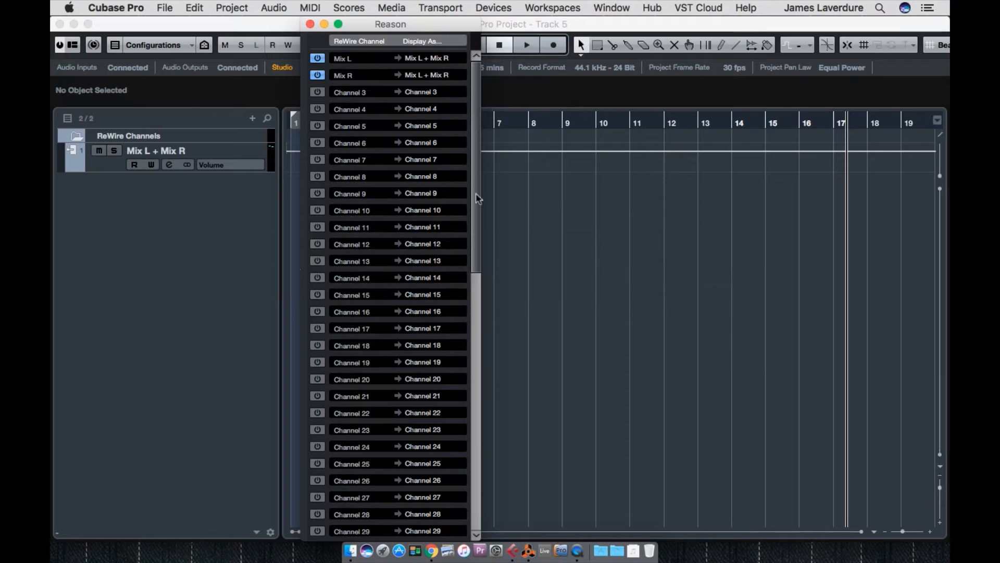
{"action": "left_click", "coordinate": [317, 92]}
{"action": "left_click", "coordinate": [317, 109]}
{"action": "left_click", "coordinate": [318, 126]}
{"action": "left_click", "coordinate": [317, 143]}
{"action": "left_click", "coordinate": [318, 160]}
{"action": "left_click", "coordinate": [317, 177]}
Deactivate ReWire channels 8 down to 3, keeping only the Mix L and Mix R pair active.
{"action": "left_click", "coordinate": [317, 177]}
{"action": "left_click", "coordinate": [317, 159]}
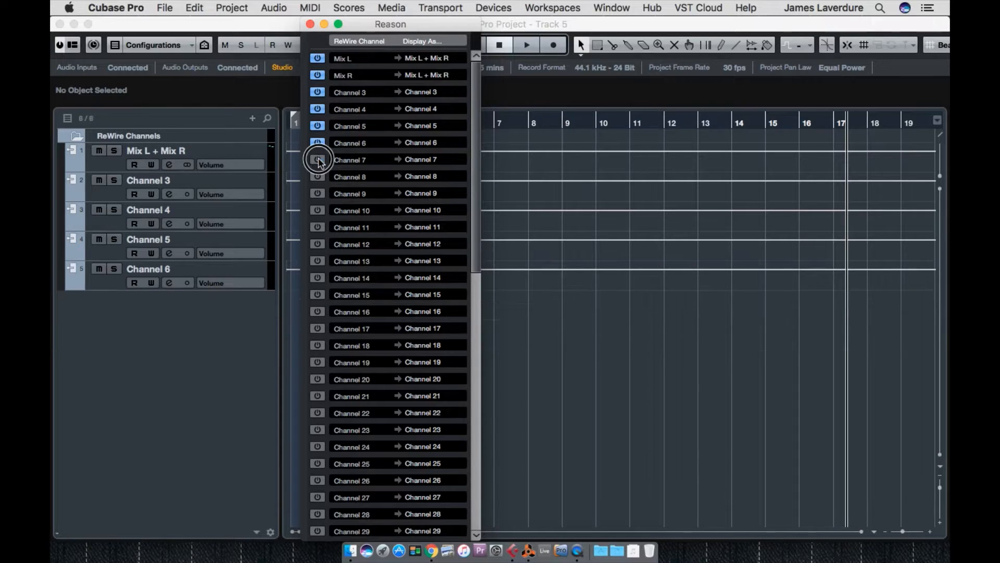
{"action": "left_click", "coordinate": [317, 143]}
{"action": "left_click", "coordinate": [318, 126]}
{"action": "left_click", "coordinate": [317, 109]}
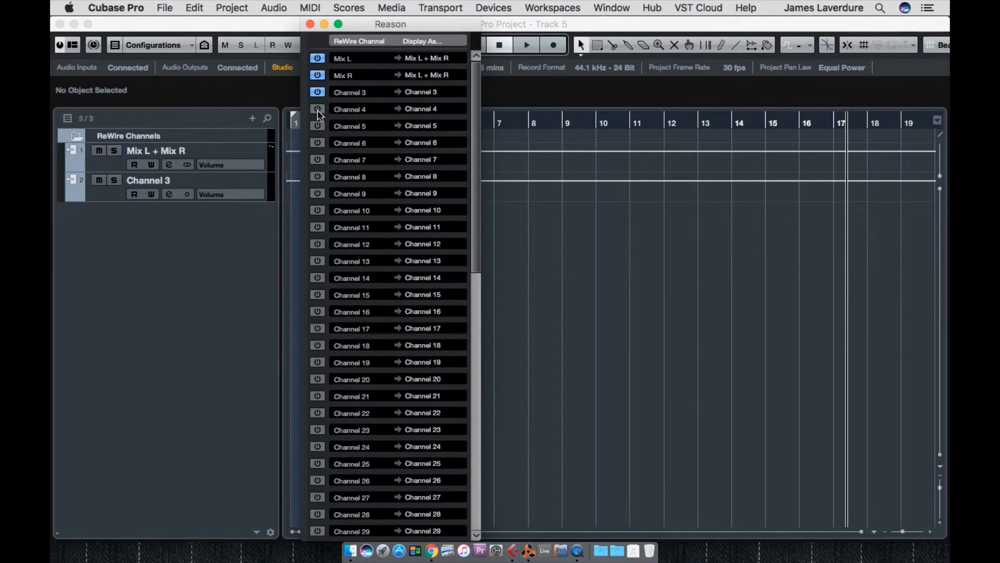
{"action": "left_click", "coordinate": [318, 92]}
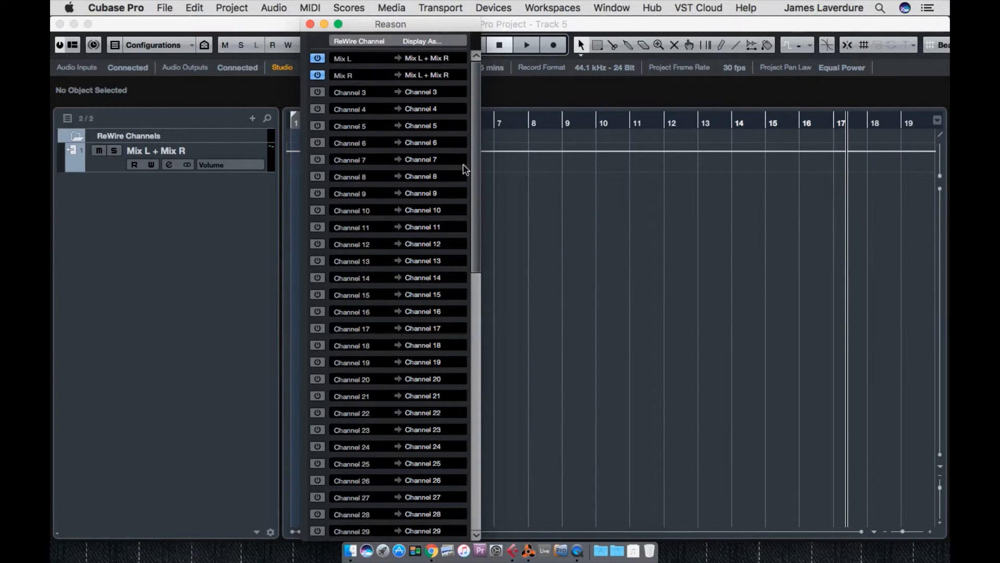
Switch to Reason and examine the front and back of the Sub bass 2 mix channel and its Subtractor in the rack.
{"action": "key", "text": "super+Tab"}
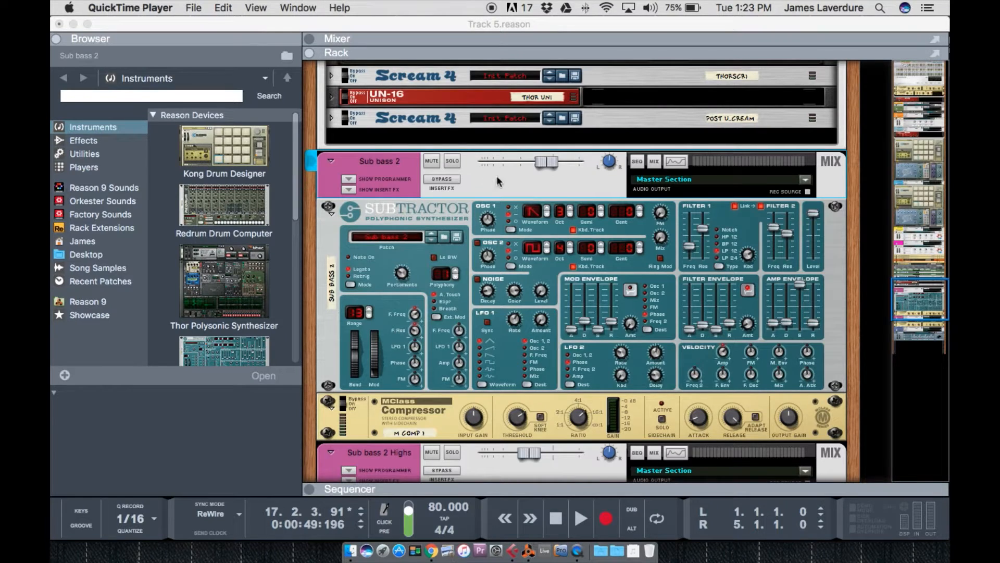
{"action": "left_click", "coordinate": [392, 217]}
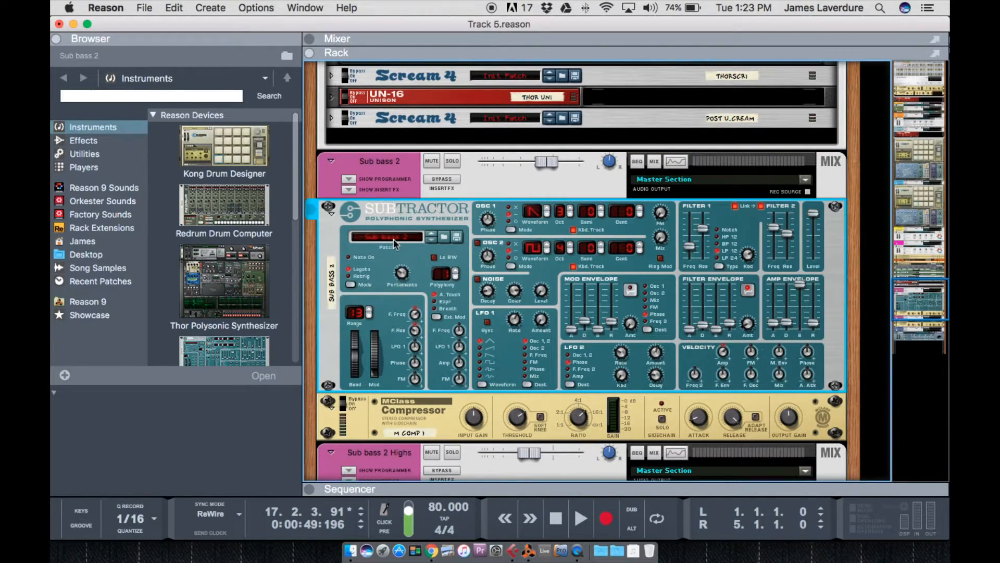
{"action": "left_click", "coordinate": [490, 174]}
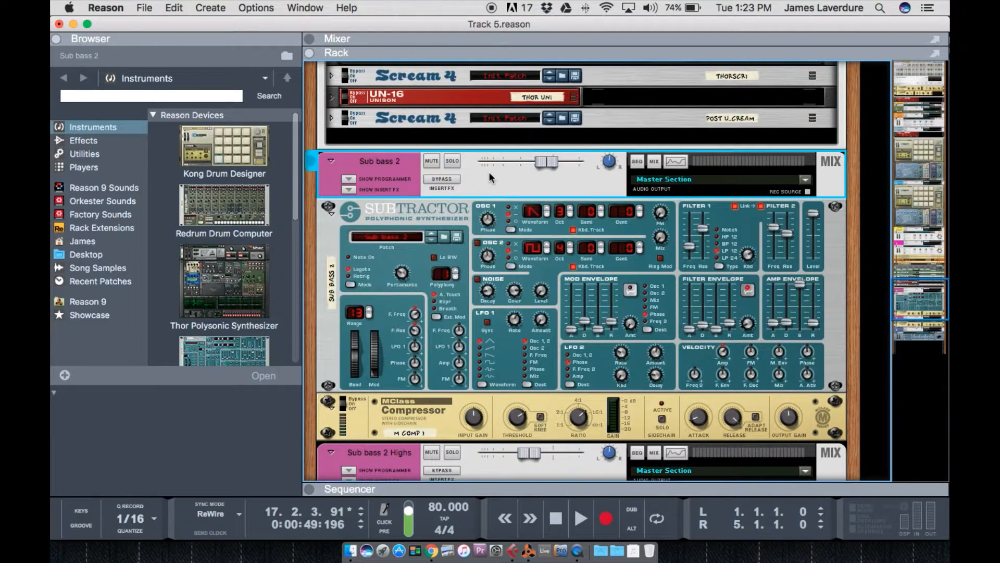
{"action": "key", "text": "Tab"}
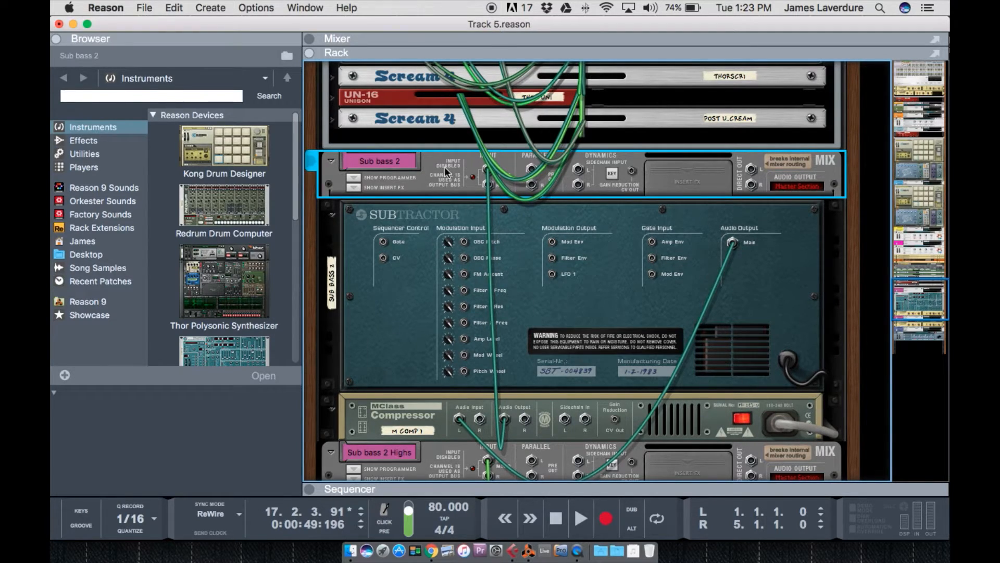
{"action": "key", "text": "Tab"}
Set the Sub bass 2 channel level to about -3.25 dB and locate its matching fader in the mixer.
{"action": "left_click_drag", "start_coordinate": [545, 165], "coordinate": [541, 166]}
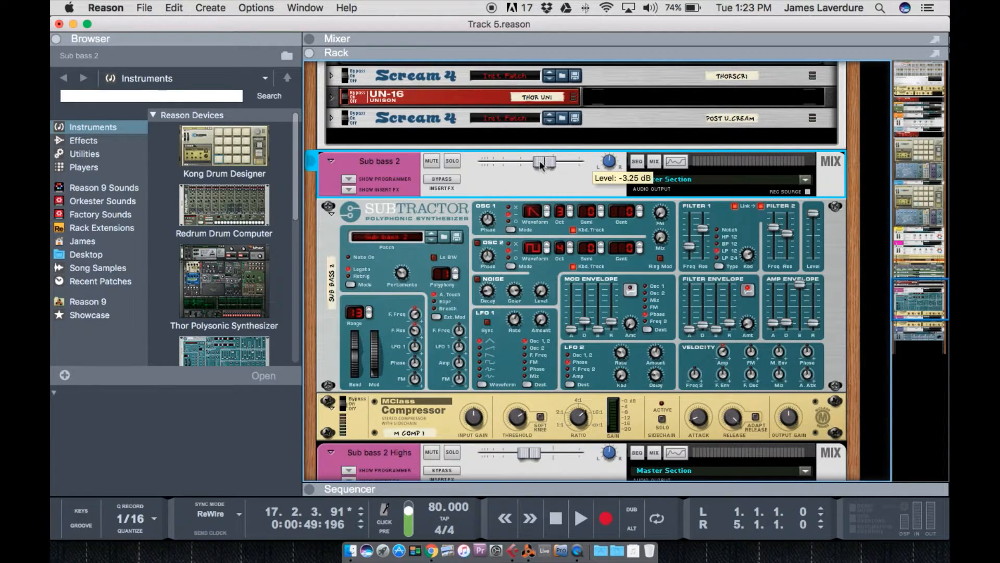
{"action": "left_click", "coordinate": [349, 36]}
{"action": "scroll", "coordinate": [684, 267], "scroll_direction": "down", "scroll_amount": 10}
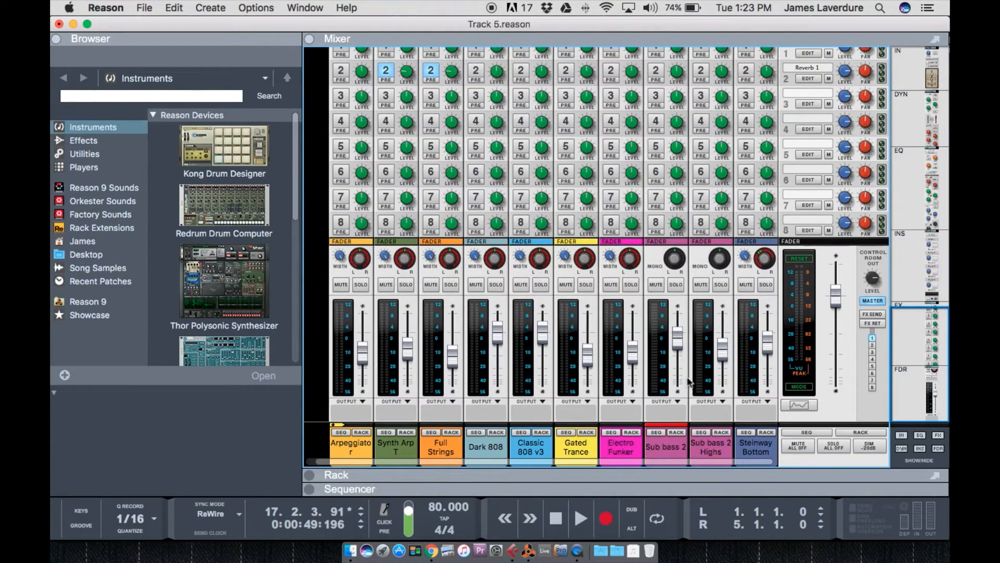
{"action": "left_click", "coordinate": [678, 339]}
{"action": "left_click_drag", "start_coordinate": [677, 339], "coordinate": [677, 338]}
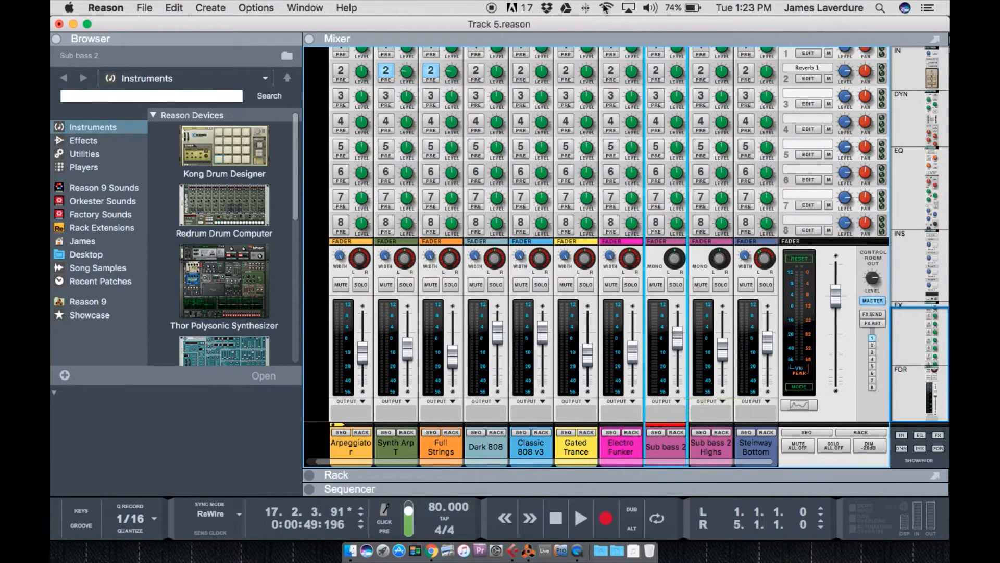
Cable the Sub bass 2 mix channel's Direct Out to audio output 3 of the Hardware Interface on the back of the rack.
{"action": "left_click", "coordinate": [435, 472]}
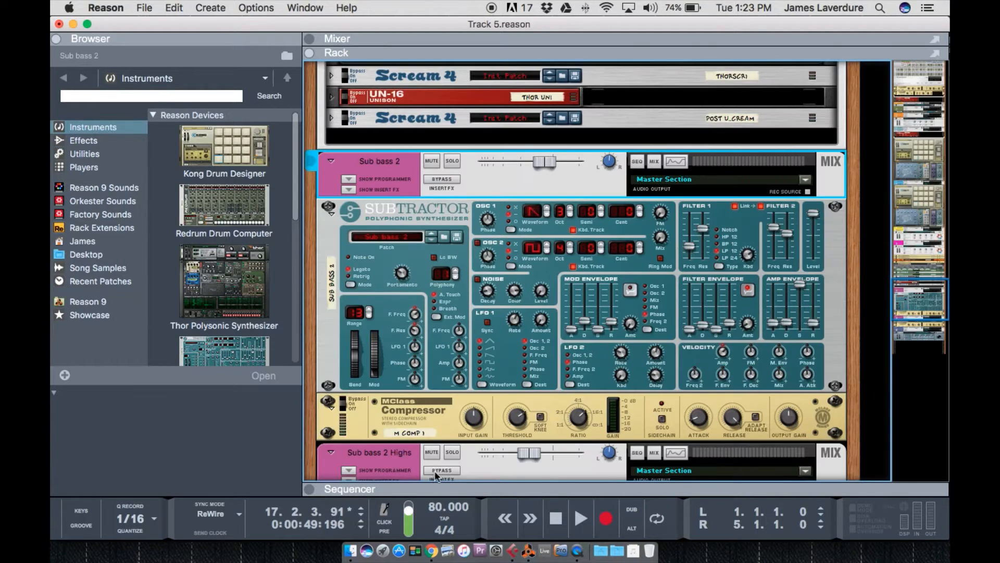
{"action": "key", "text": "Tab"}
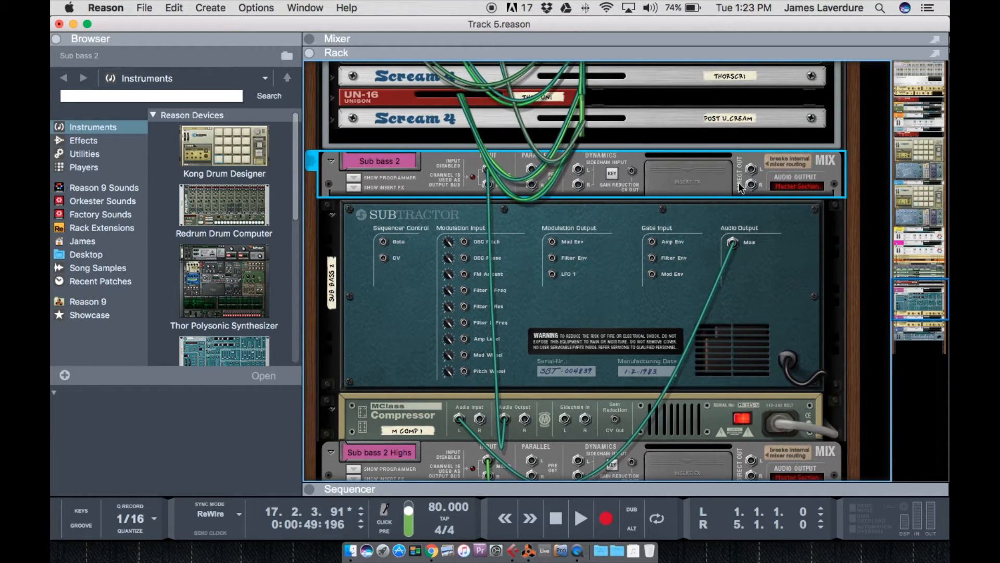
{"action": "mouse_move", "coordinate": [752, 169]}
{"action": "left_mouse_down"}
{"action": "mouse_move", "coordinate": [689, 38]}
{"action": "mouse_move", "coordinate": [663, 166]}
{"action": "mouse_move", "coordinate": [680, 99]}
{"action": "left_mouse_up"}
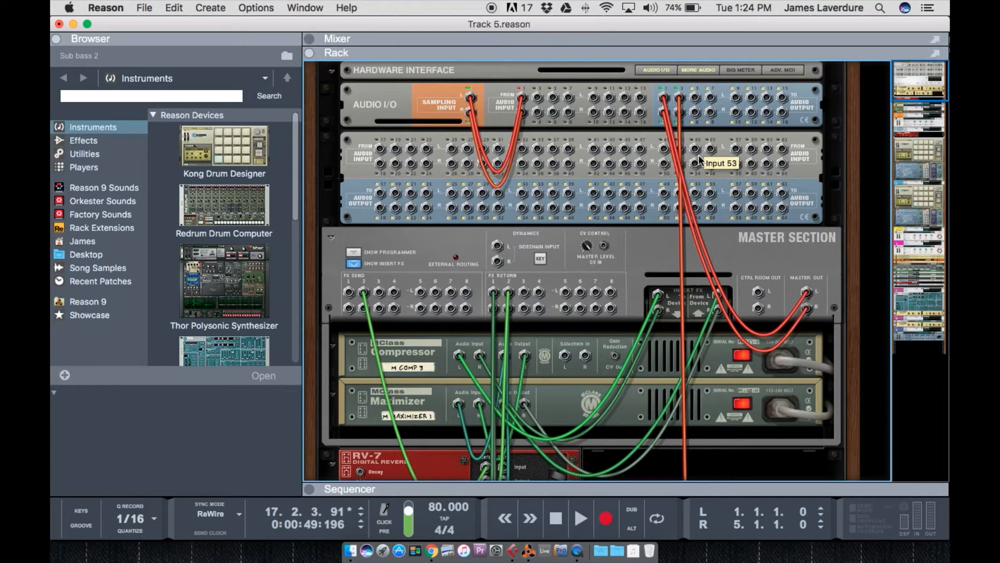
Glance at the Cubase Pro ReWire channels, return to Reason's sequencer and move the playback position to bar 15.
{"action": "key", "text": "super+Tab"}
{"action": "key", "text": "super+Tab"}
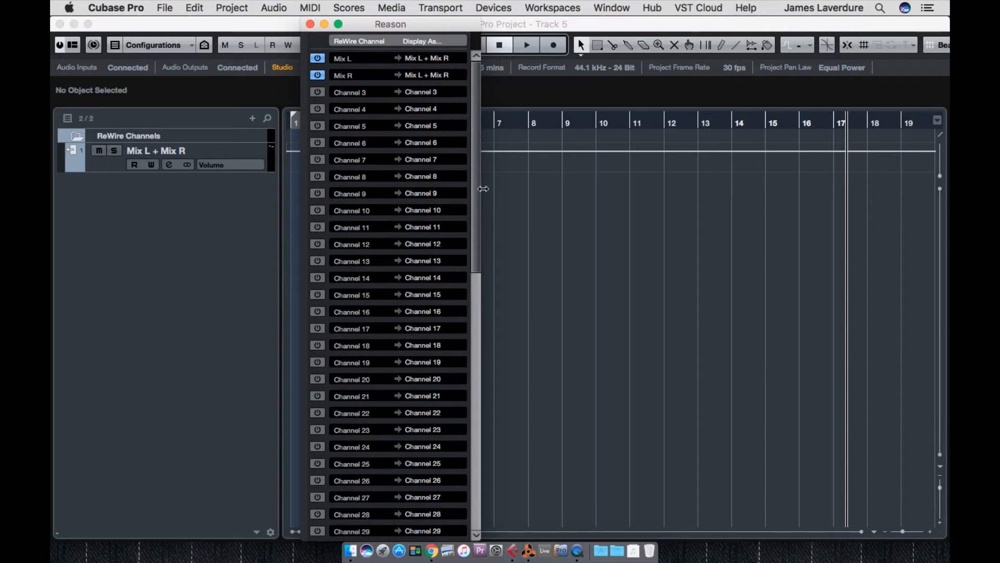
{"action": "key", "text": "super+Tab"}
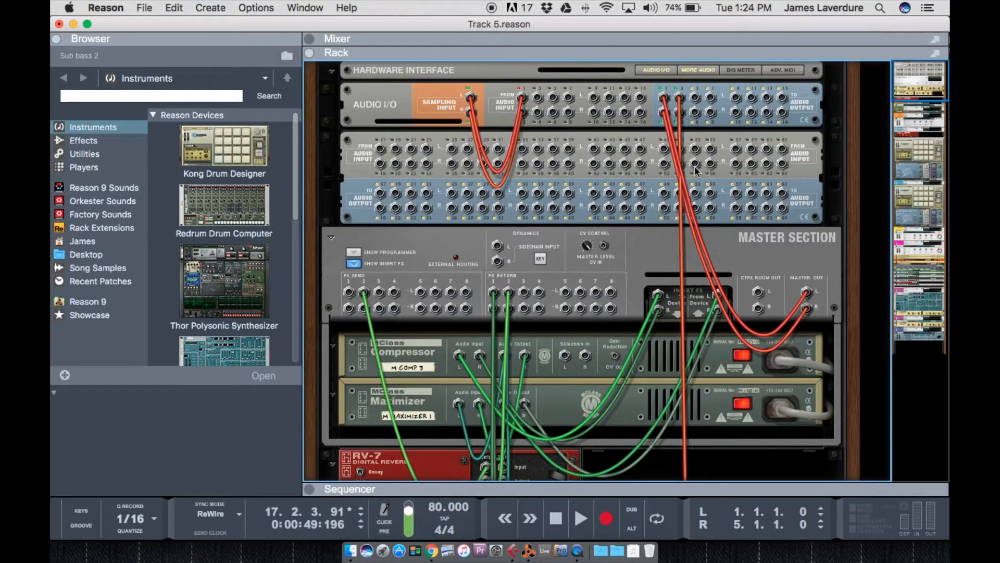
{"action": "left_click", "coordinate": [610, 488]}
{"action": "left_click", "coordinate": [682, 116]}
{"action": "left_click", "coordinate": [673, 117]}
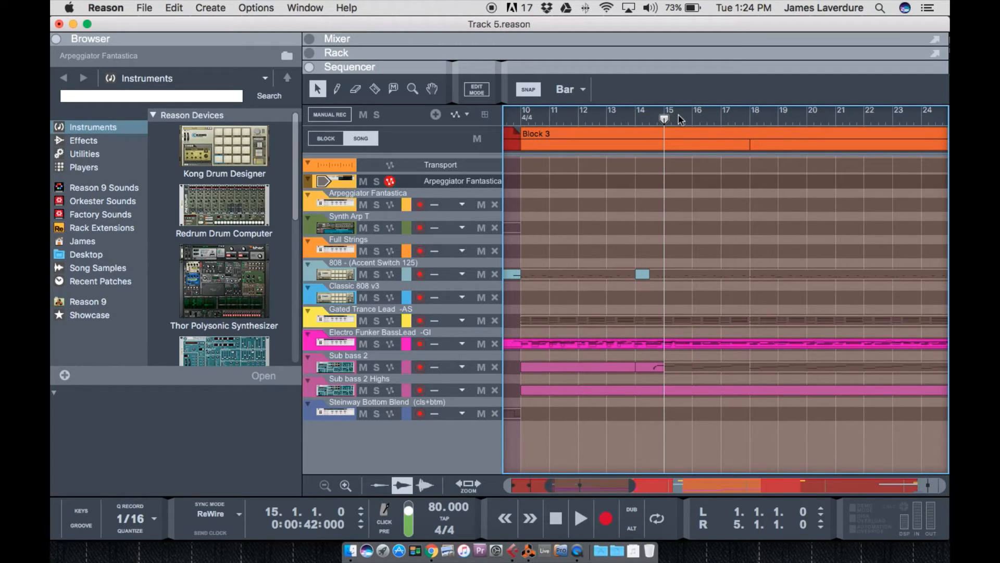
Play the Reason song briefly from bar 15, stop it and return the playback position to bar 15.
{"action": "key", "text": "space"}
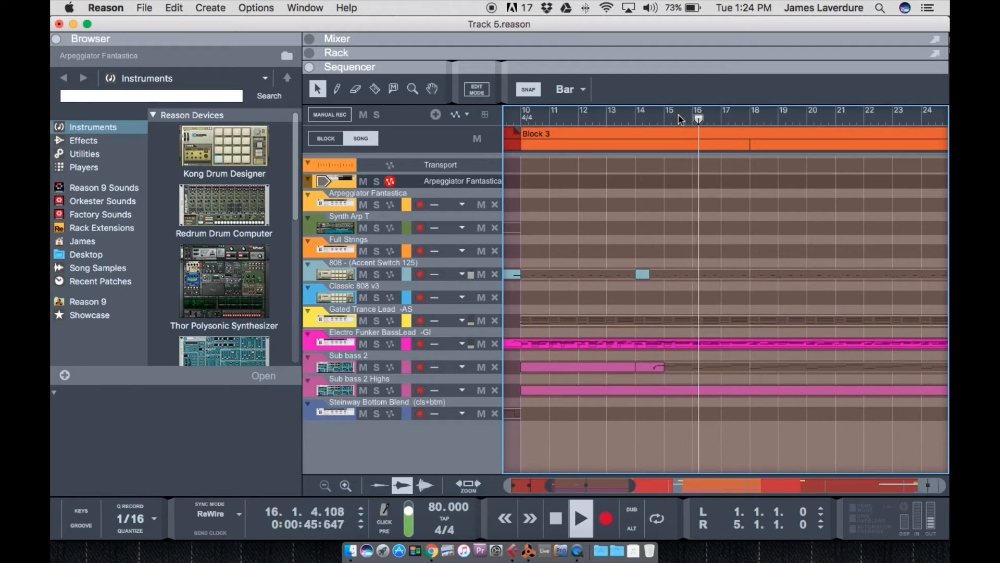
{"action": "key", "text": "space"}
{"action": "left_click", "coordinate": [667, 117]}
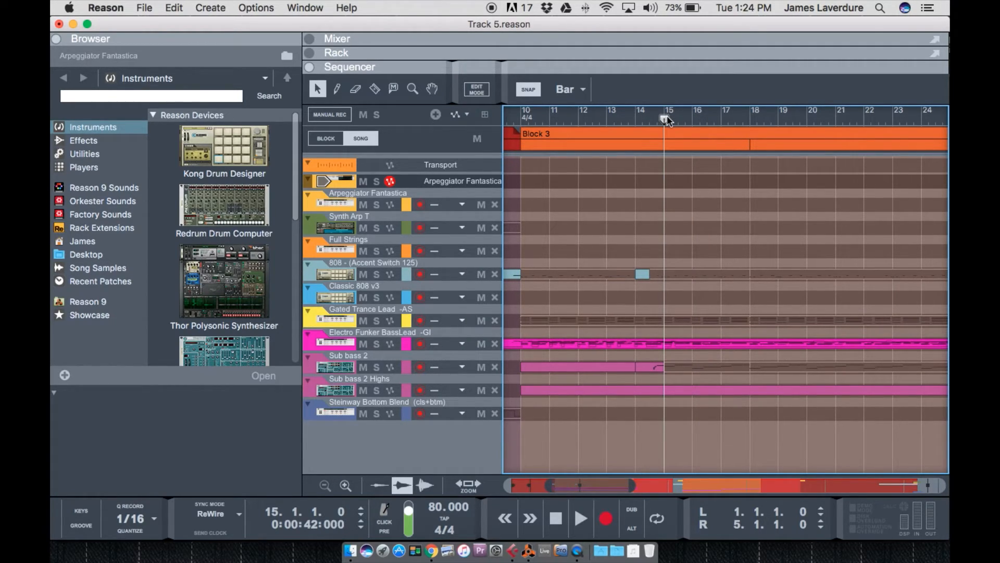
Switch to Cubase Pro, activate ReWire Channel 3 from Reason, and glance back at Reason's sequencer.
{"action": "key", "text": "super+Tab"}
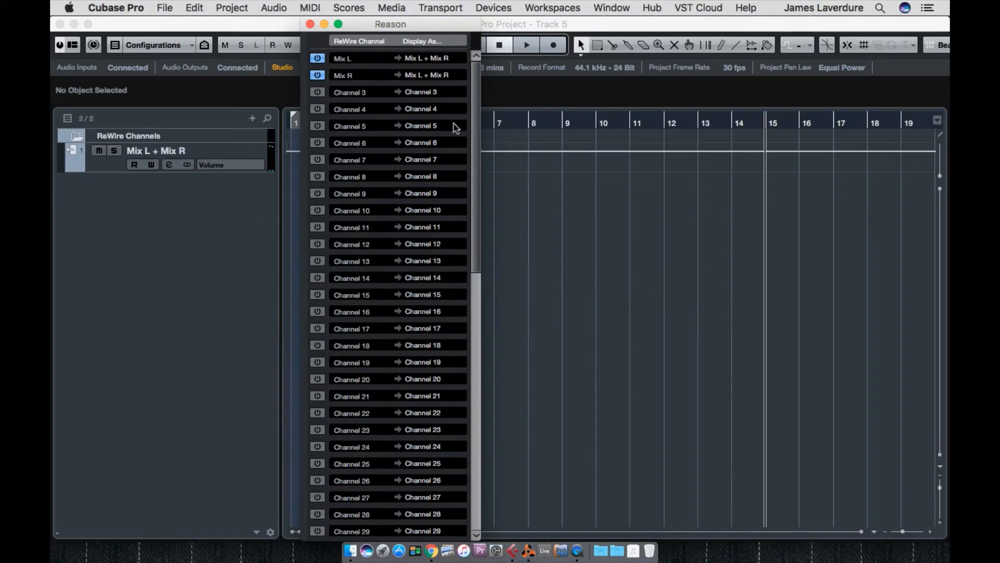
{"action": "left_click", "coordinate": [317, 93]}
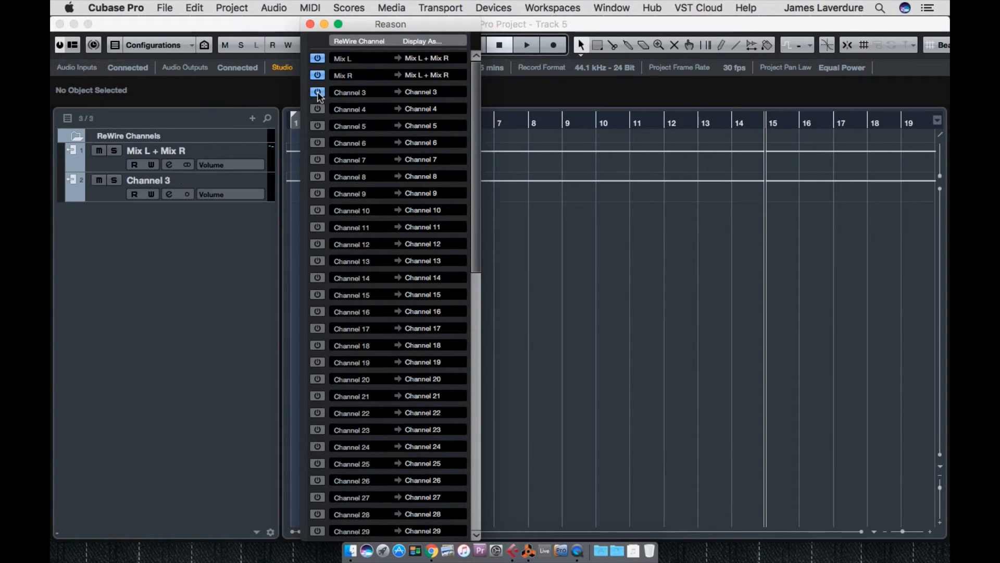
{"action": "key", "text": "super+Tab"}
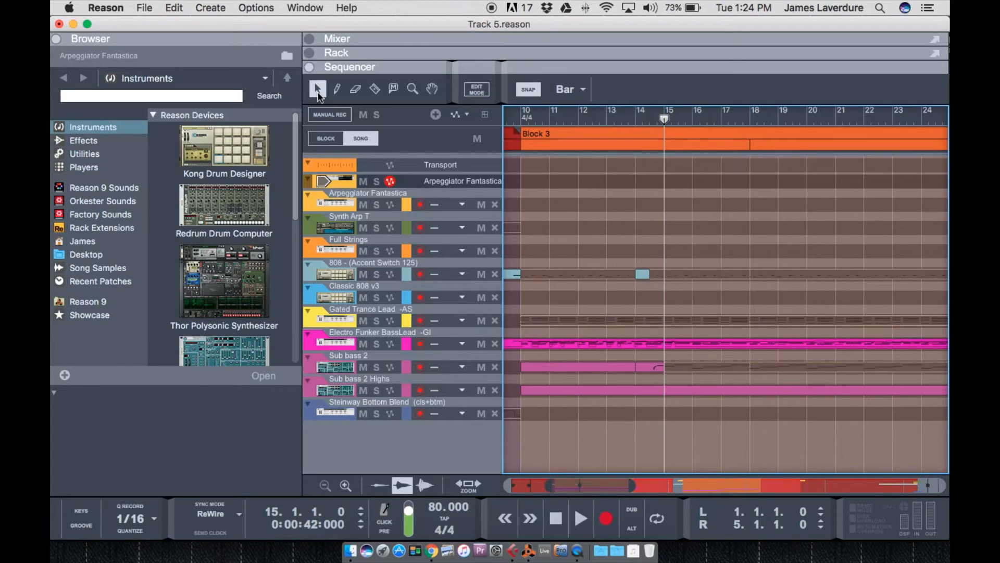
{"action": "key", "text": "super+Tab"}
Play the linked song briefly in Cubase Pro to check the Channel 3 signal, stop it and switch to Reason.
{"action": "key", "text": "space"}
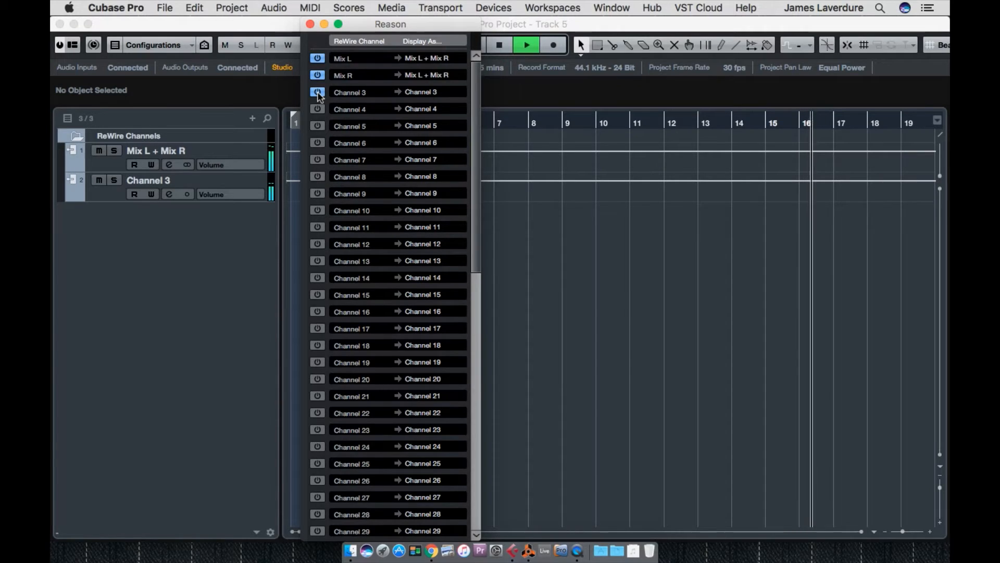
{"action": "key", "text": "space"}
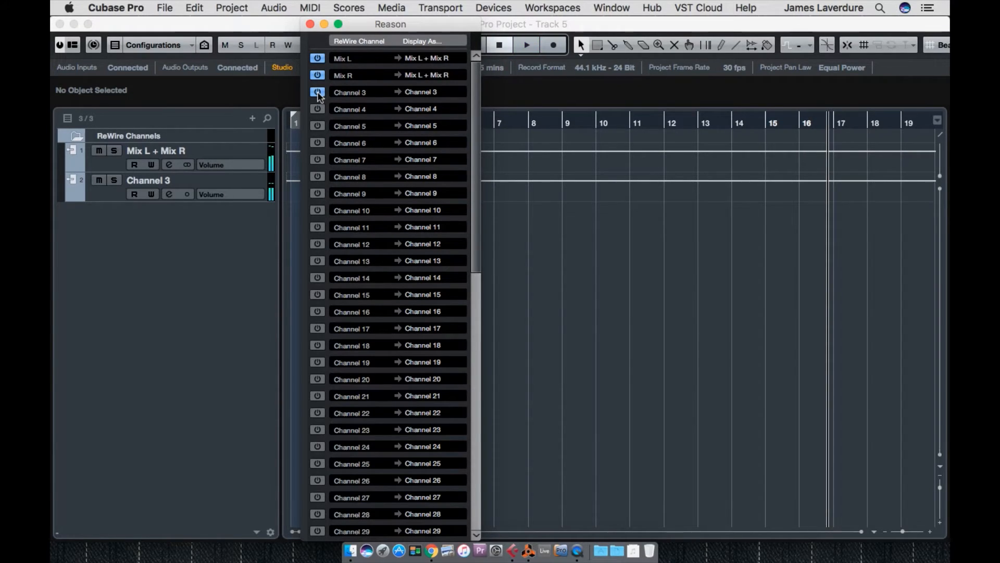
{"action": "key", "text": "super+Tab"}
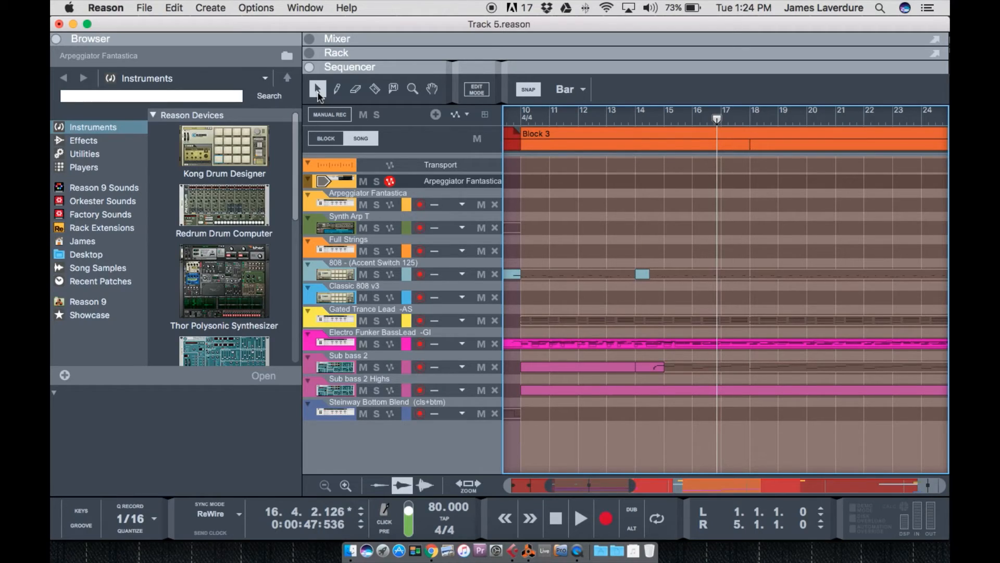
Return to Cubase Pro, close the Reason ReWire channel list and open the channel settings of Channel 3.
{"action": "key", "text": "super+Tab"}
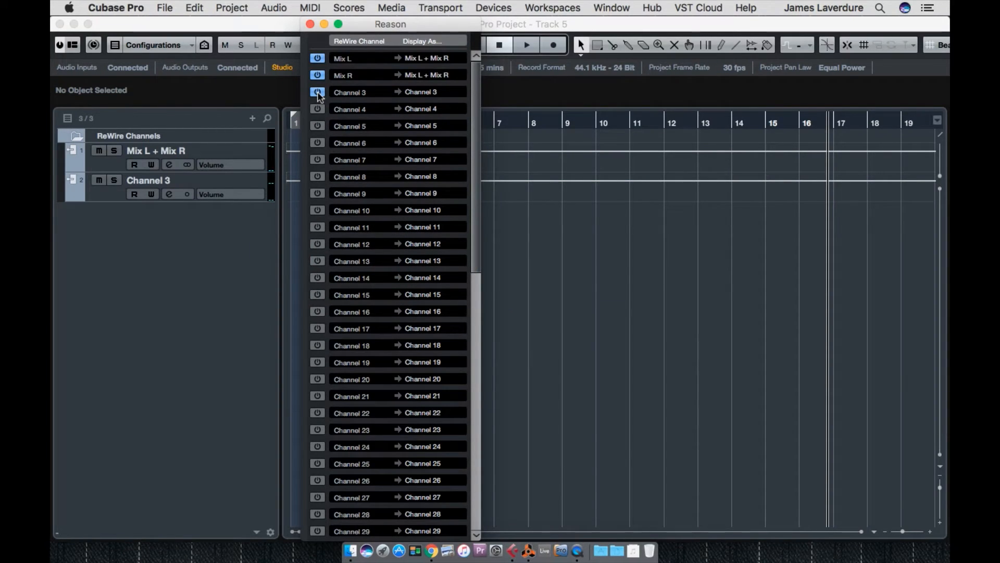
{"action": "left_click", "coordinate": [309, 24]}
{"action": "left_click", "coordinate": [168, 195]}
Load the C4 Stereo multiband plug-in into the first insert slot of Channel 3 and close its window.
{"action": "left_click", "coordinate": [208, 223]}
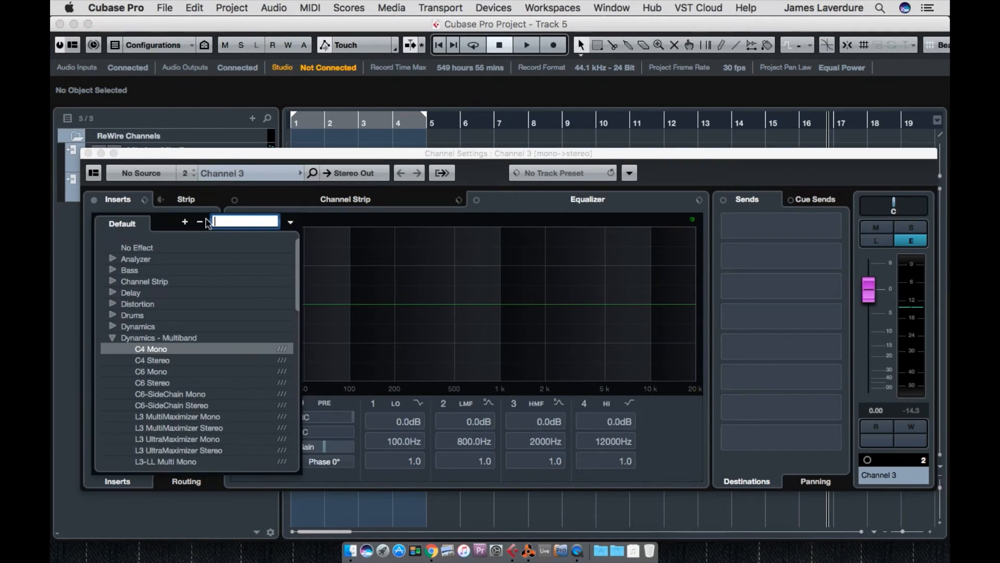
{"action": "left_click", "coordinate": [175, 360]}
{"action": "left_click", "coordinate": [510, 229]}
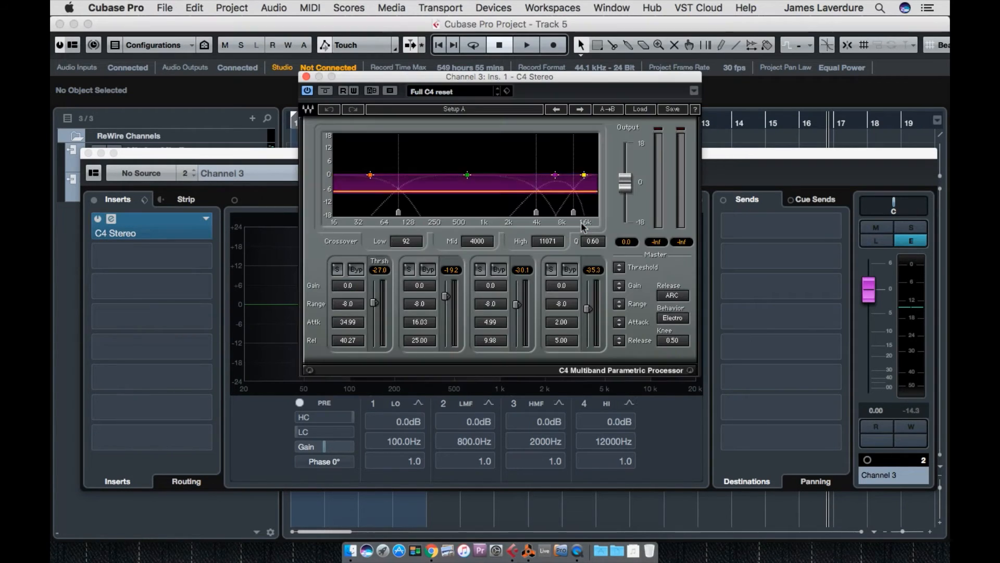
{"action": "left_click", "coordinate": [307, 77]}
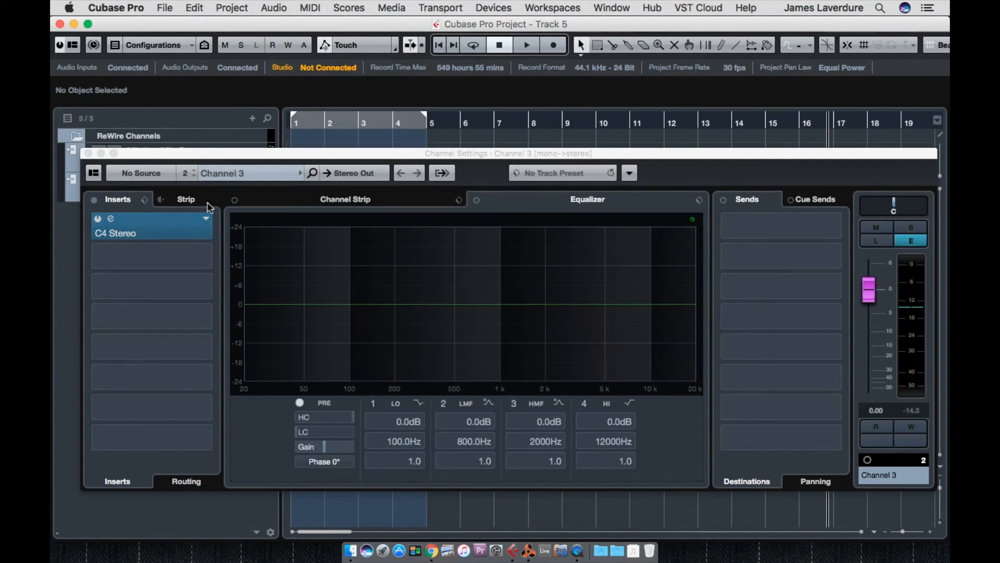
Replace the plug-in in Channel 3's first insert slot with API-2500 Mono and close the plug-in and channel settings windows.
{"action": "left_click", "coordinate": [208, 221]}
{"action": "left_click", "coordinate": [112, 326]}
{"action": "left_click", "coordinate": [146, 336]}
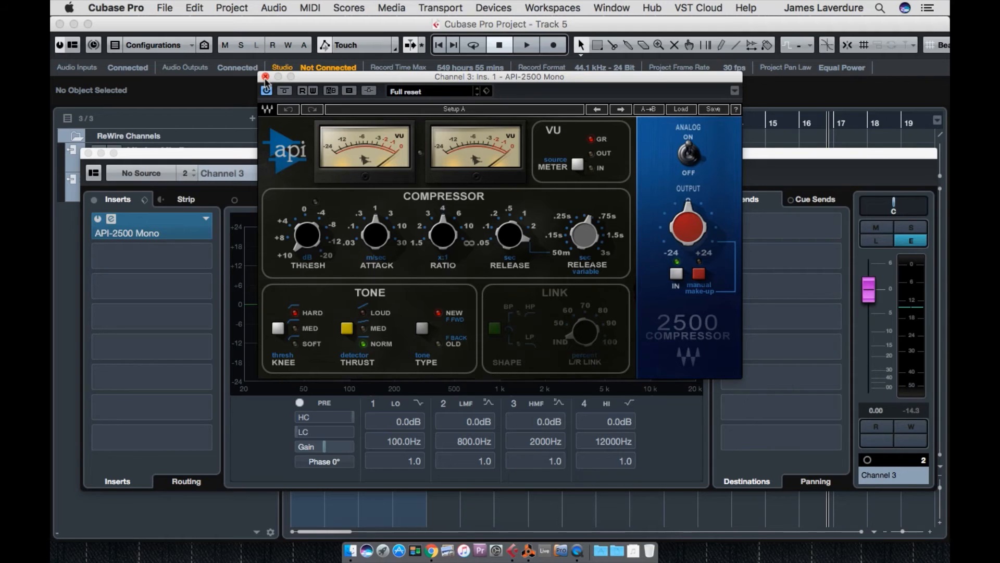
{"action": "left_click", "coordinate": [265, 78]}
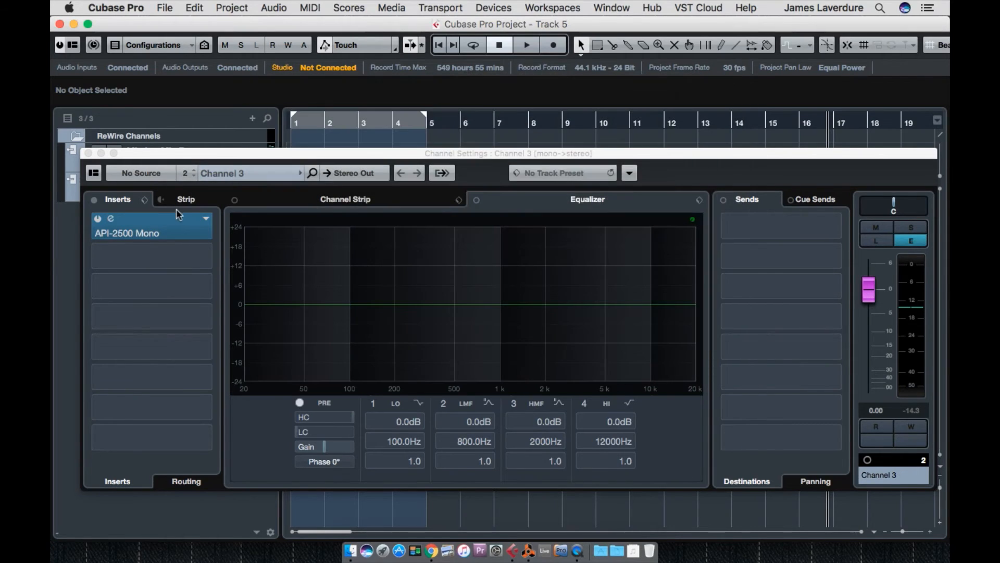
{"action": "left_click", "coordinate": [88, 153]}
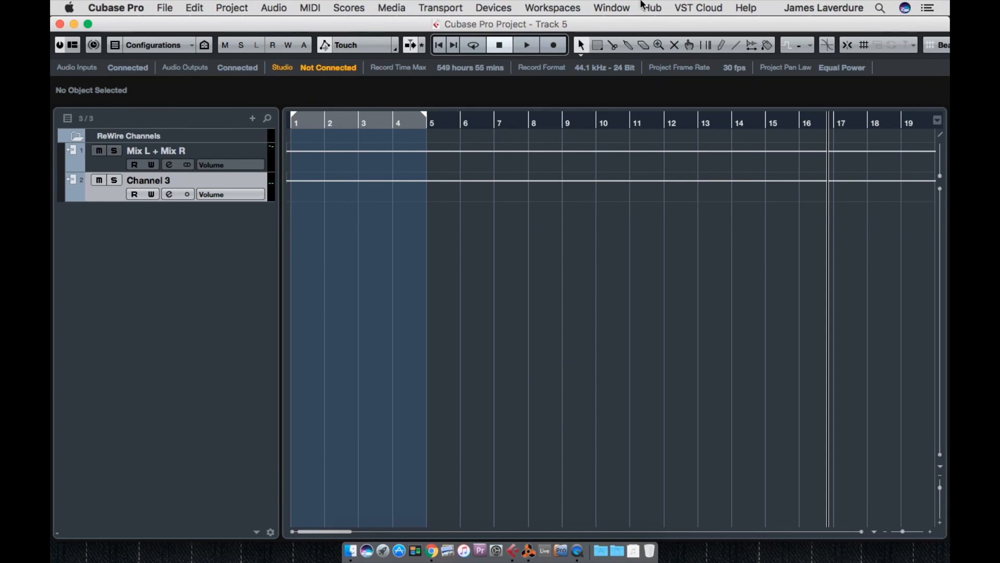
{"action": "left_click", "coordinate": [492, 8]}
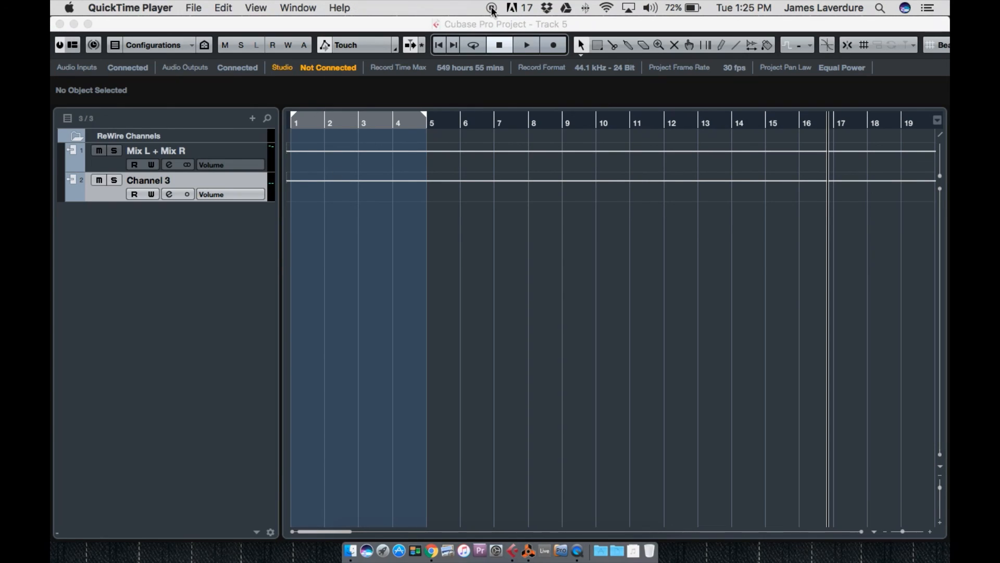